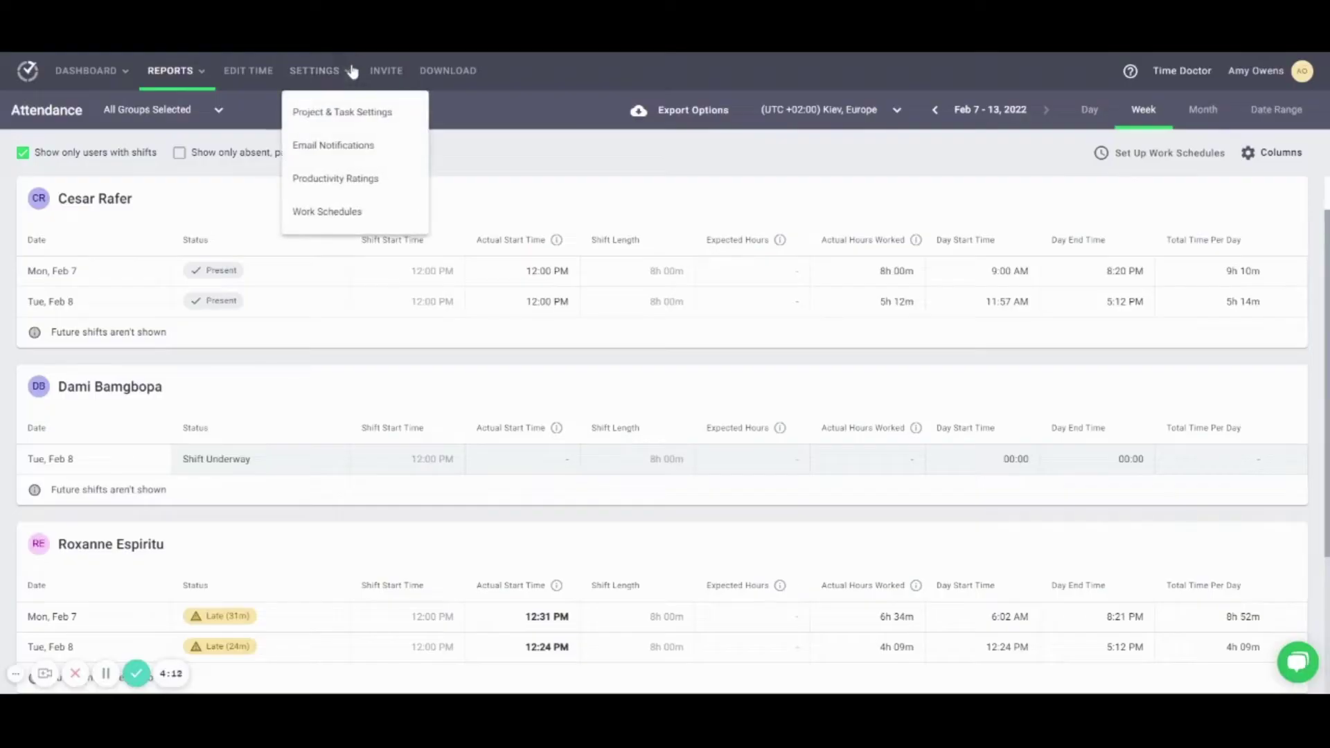
Switch to the Work Schedules page showing the Jan 3–9, 2022 shifts.
left_click(327, 212)
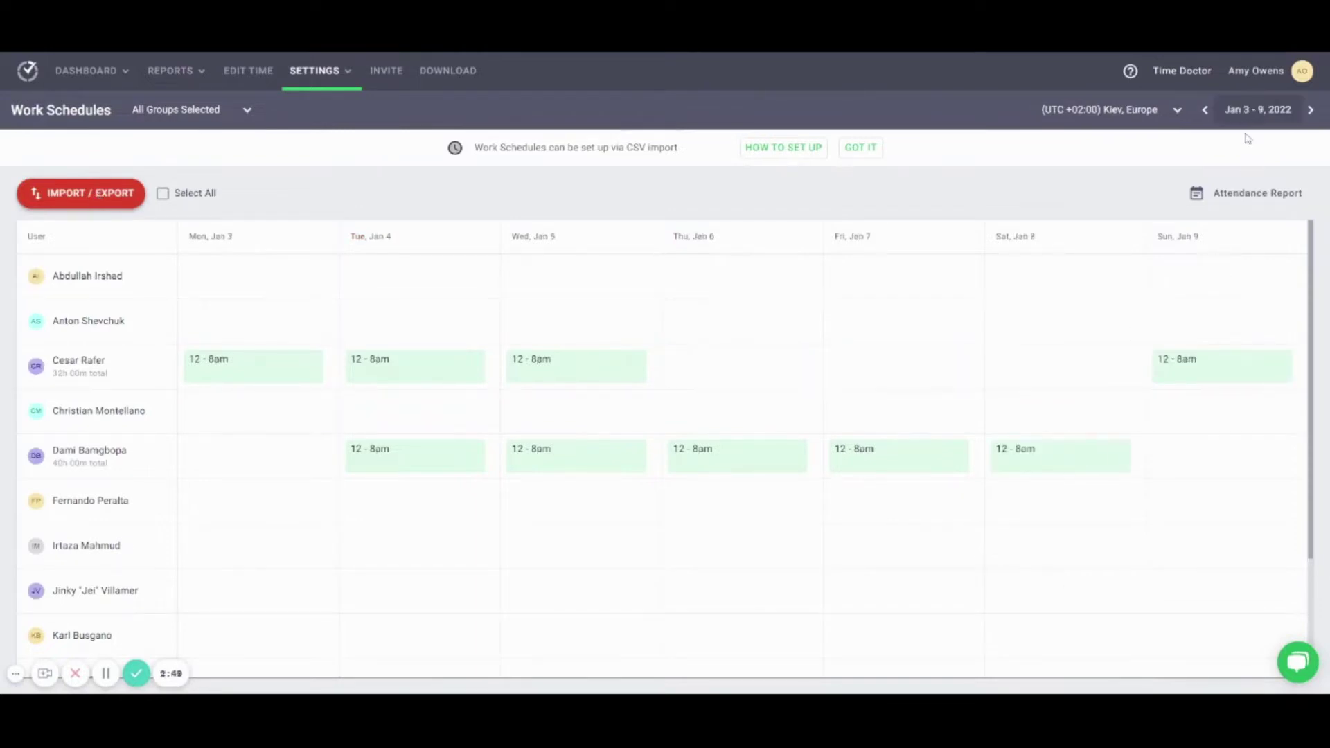
Show the work schedules for the week of Nov 29 – Dec 5, 2021.
left_click(1253, 111)
left_click(1255, 154)
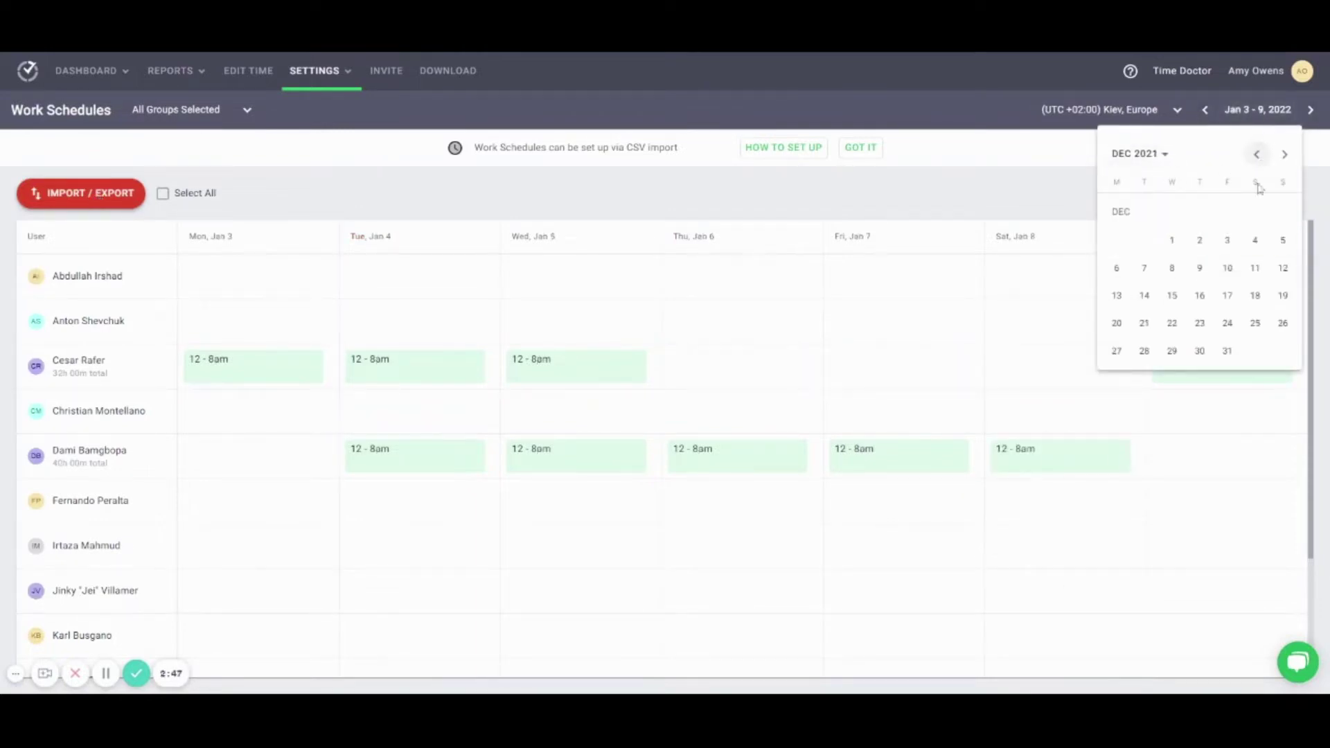
left_click(1172, 240)
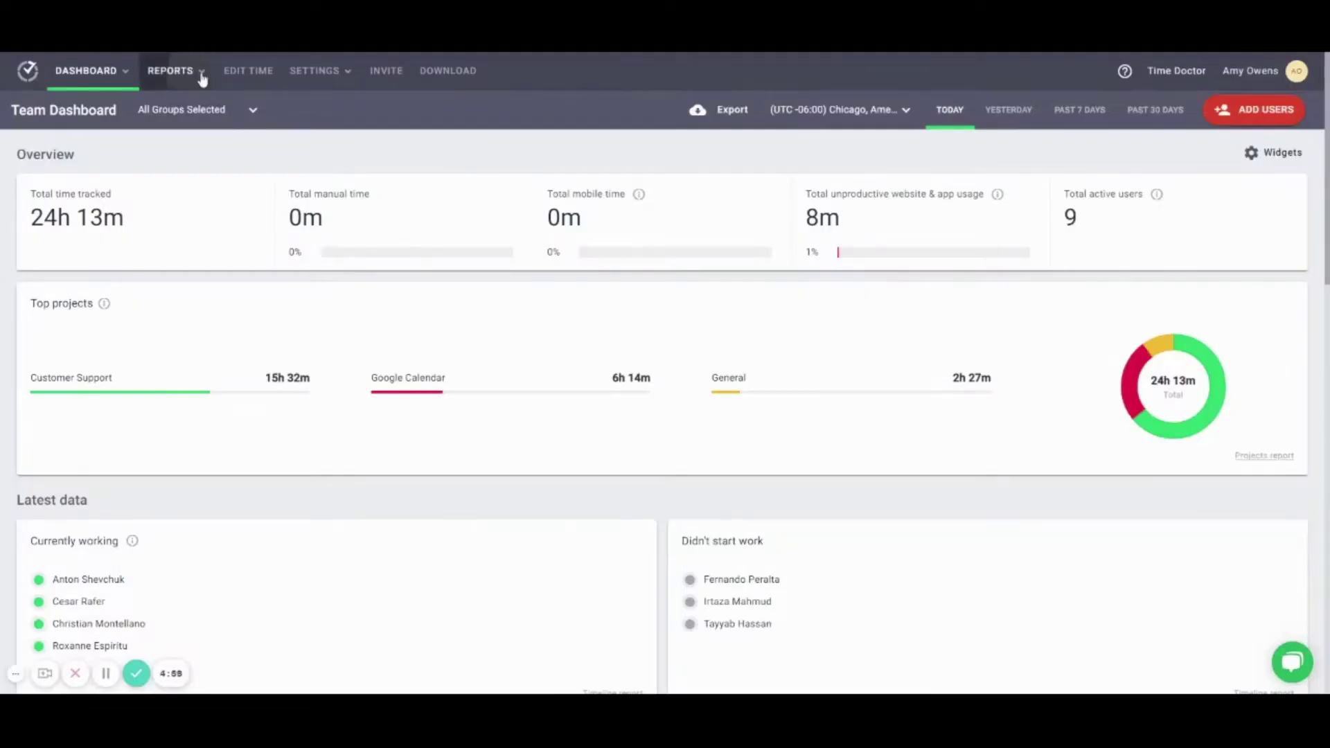
Open the Attendance report from the Reports list.
left_click(202, 78)
left_click(174, 146)
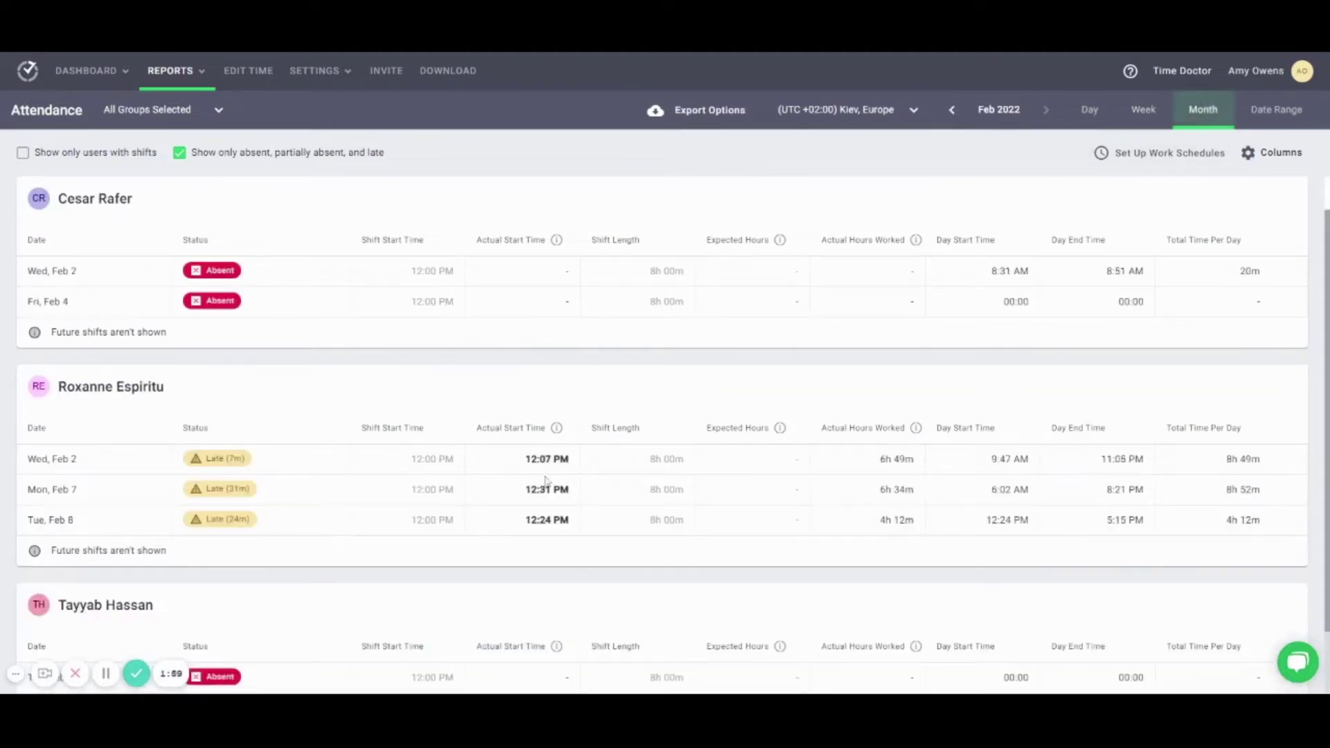
Turn off 'Show only absent, partially absent, and late' in the attendance report.
left_click(180, 153)
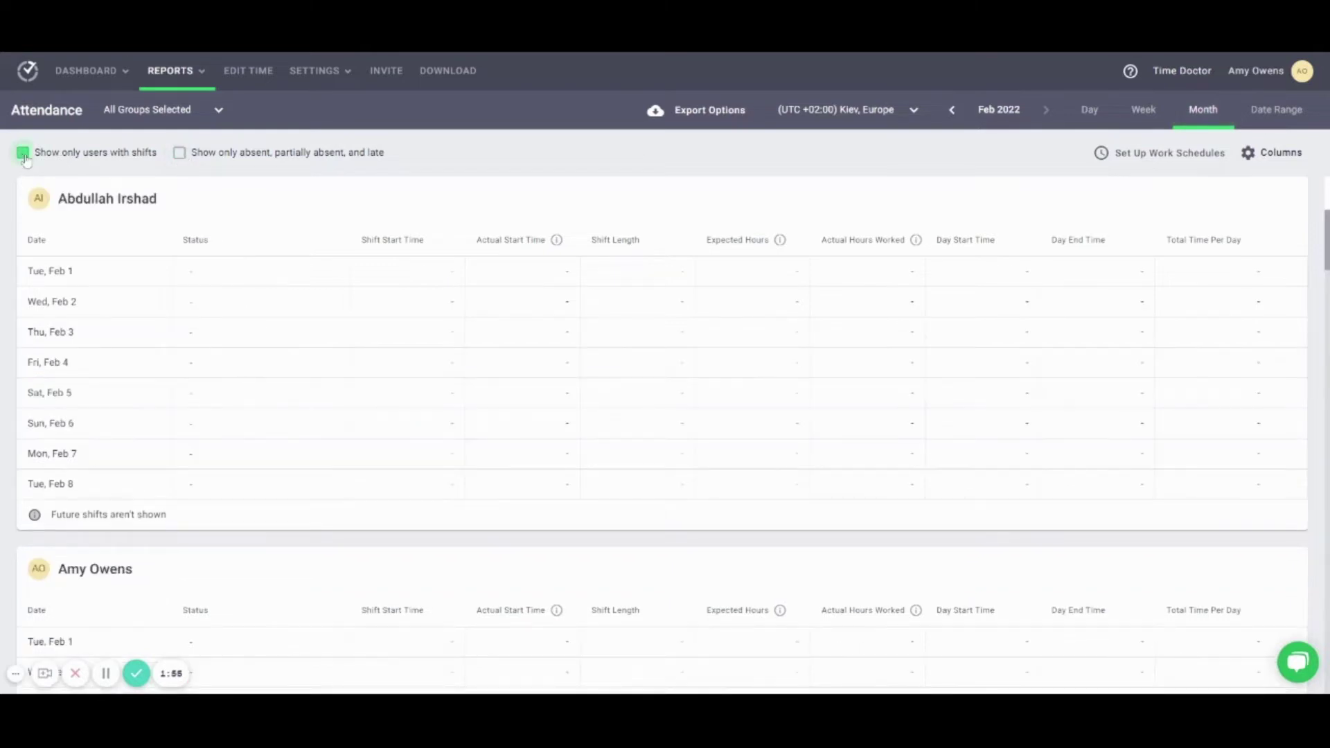
scroll(358, 385, "down", 4)
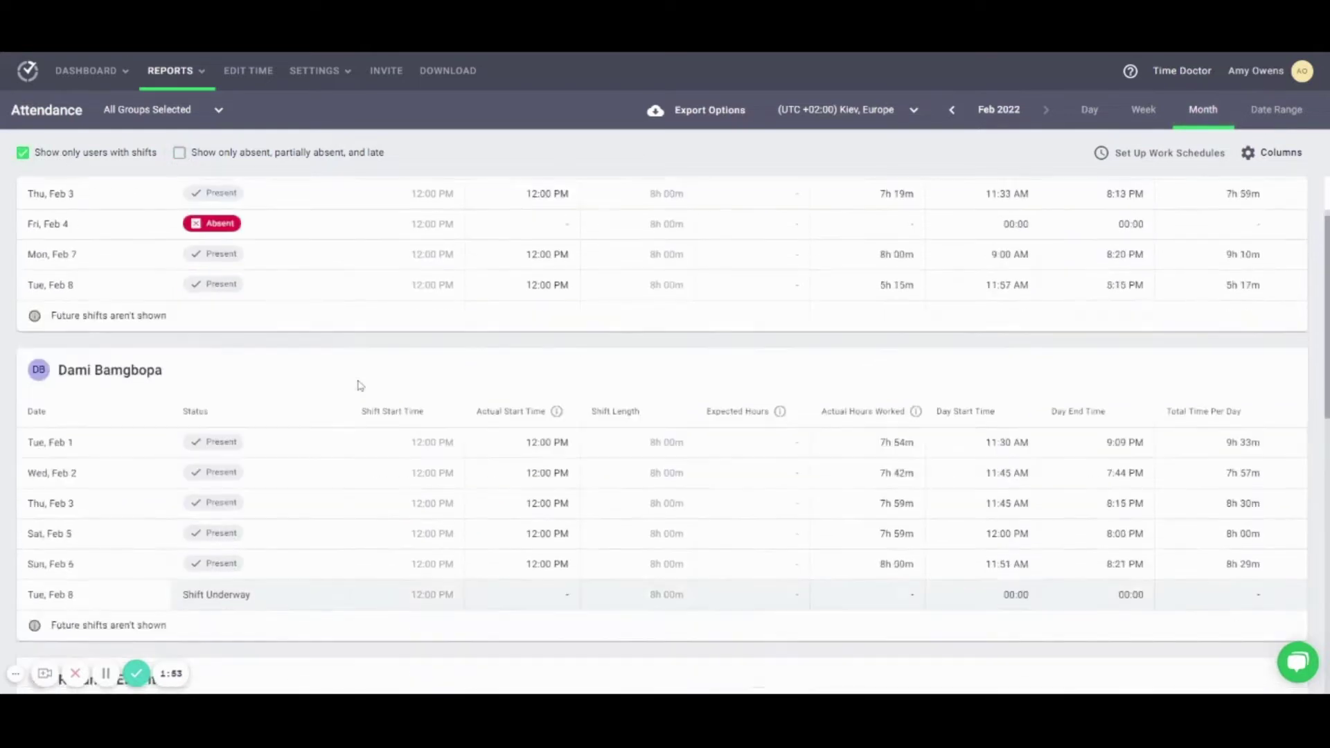
scroll(359, 385, "down", 4)
scroll(363, 385, "down", 3)
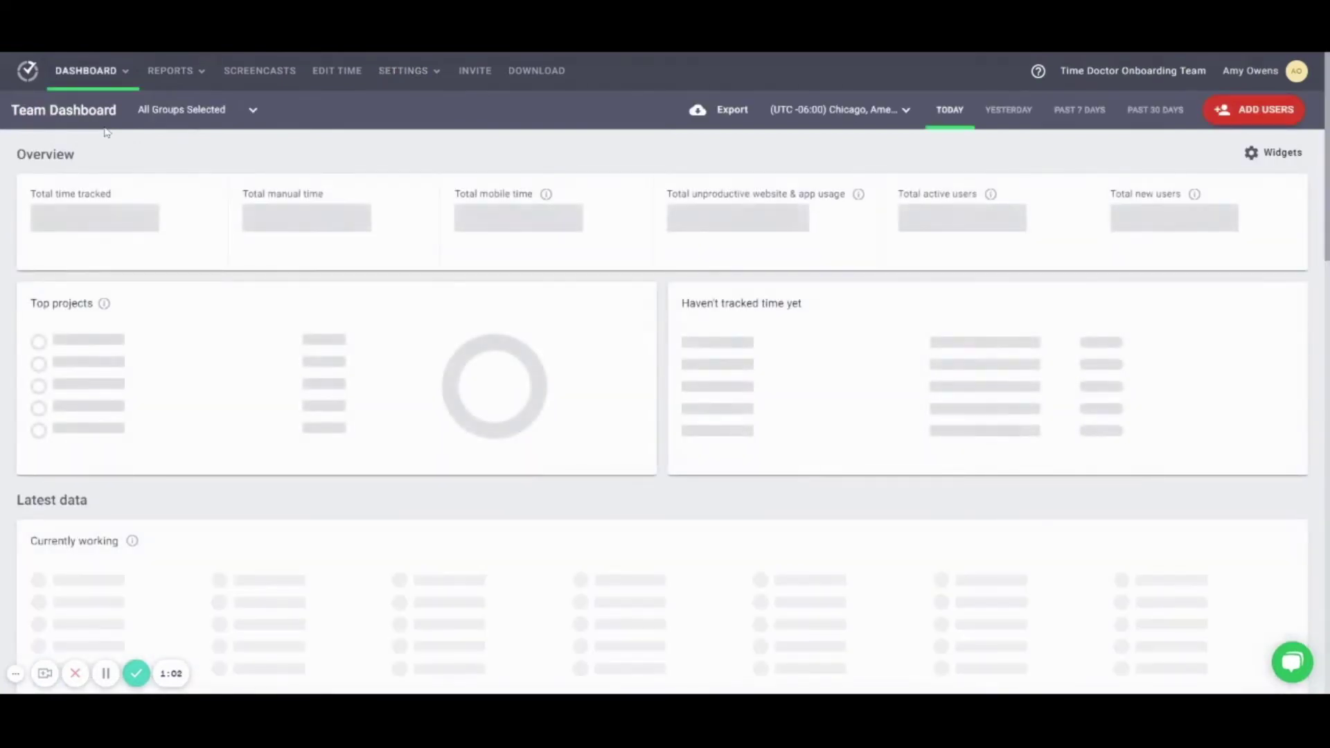
scroll(608, 554, "down", 3)
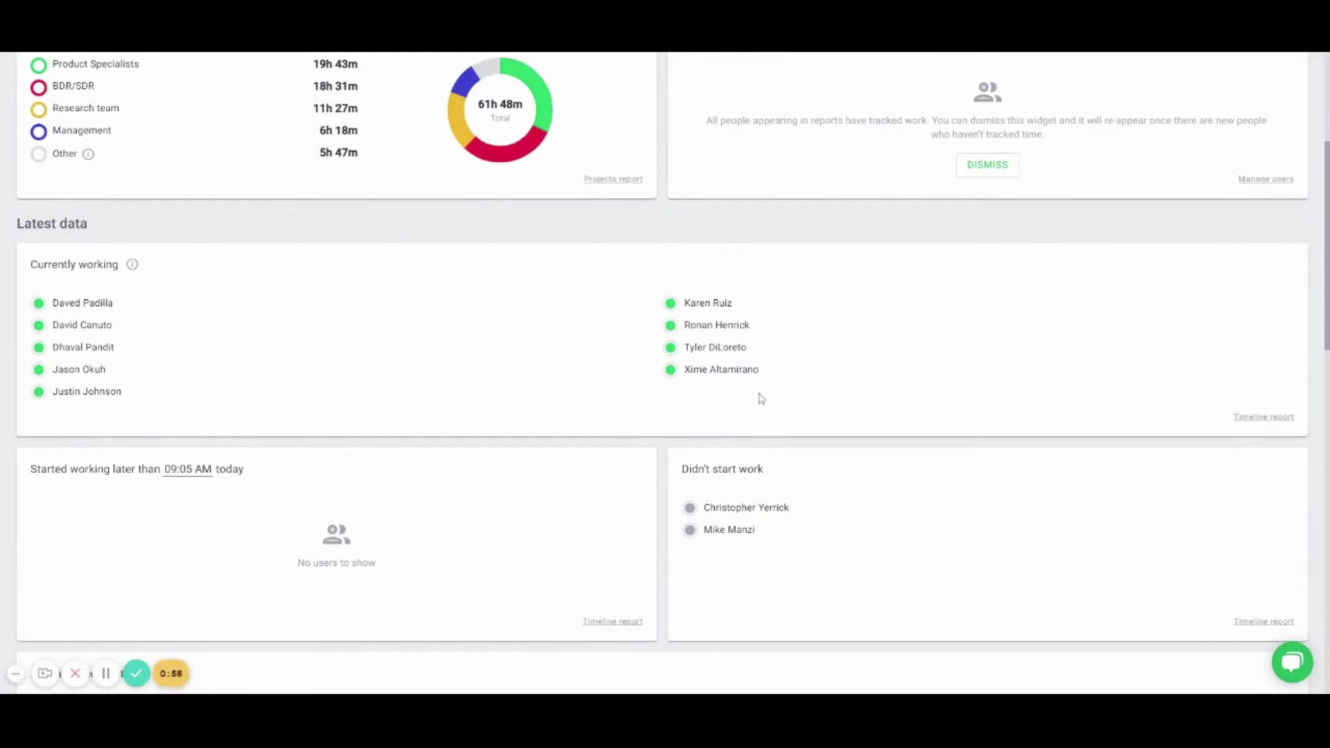
scroll(759, 399, "down", 2)
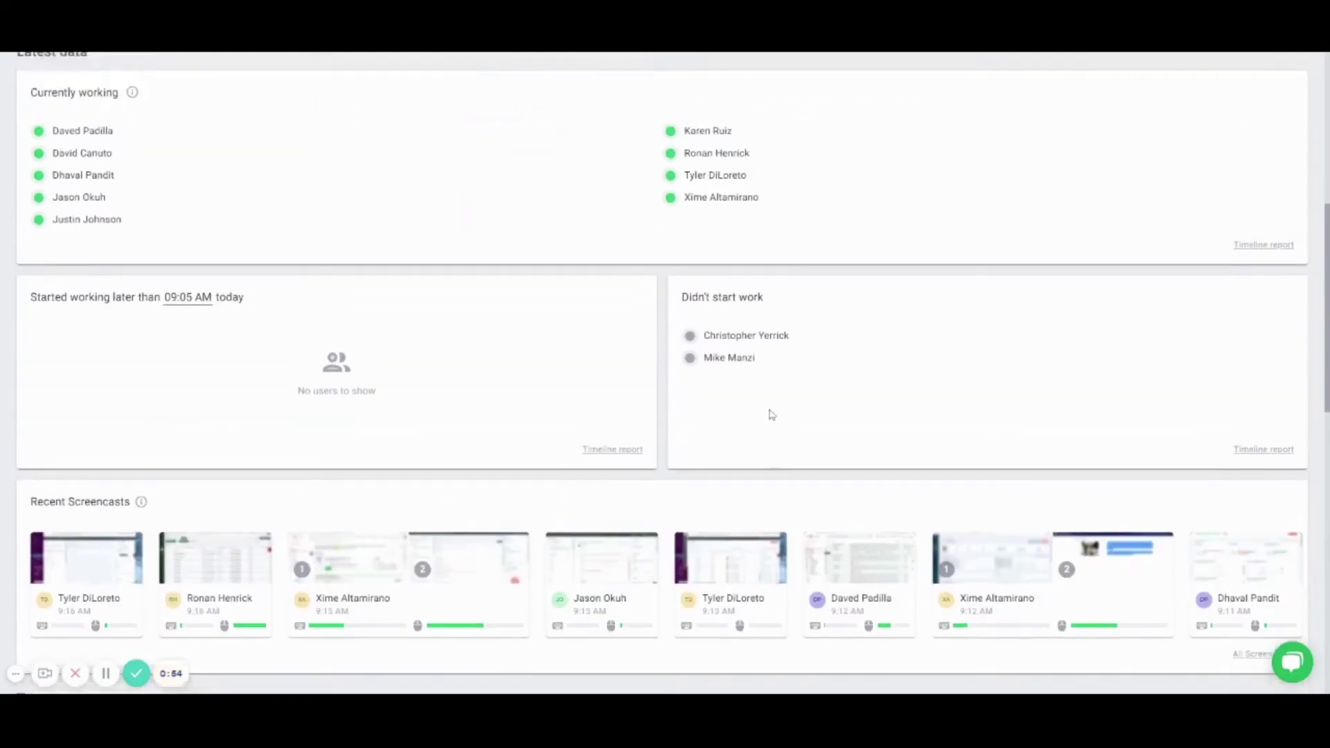
scroll(769, 414, "up", 5)
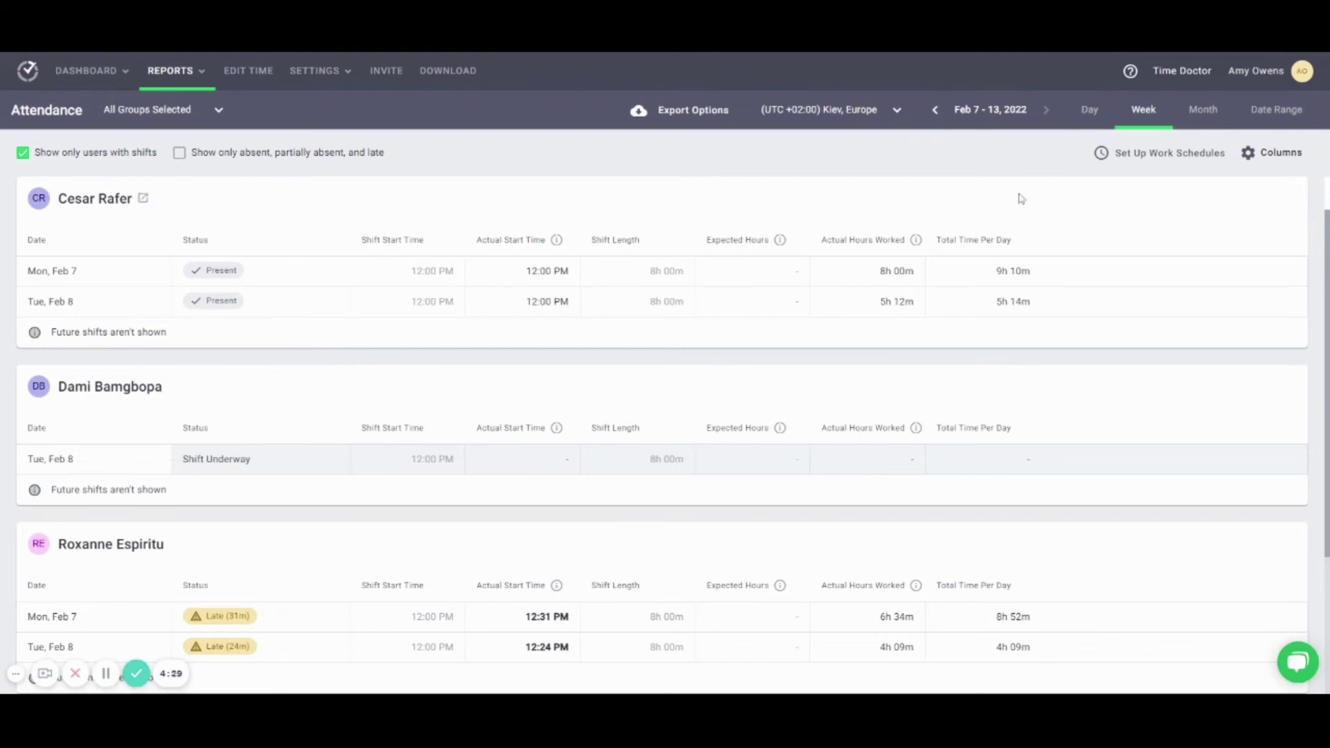
Show the column options for the Feb 7–13 weekly attendance report.
left_click(1288, 154)
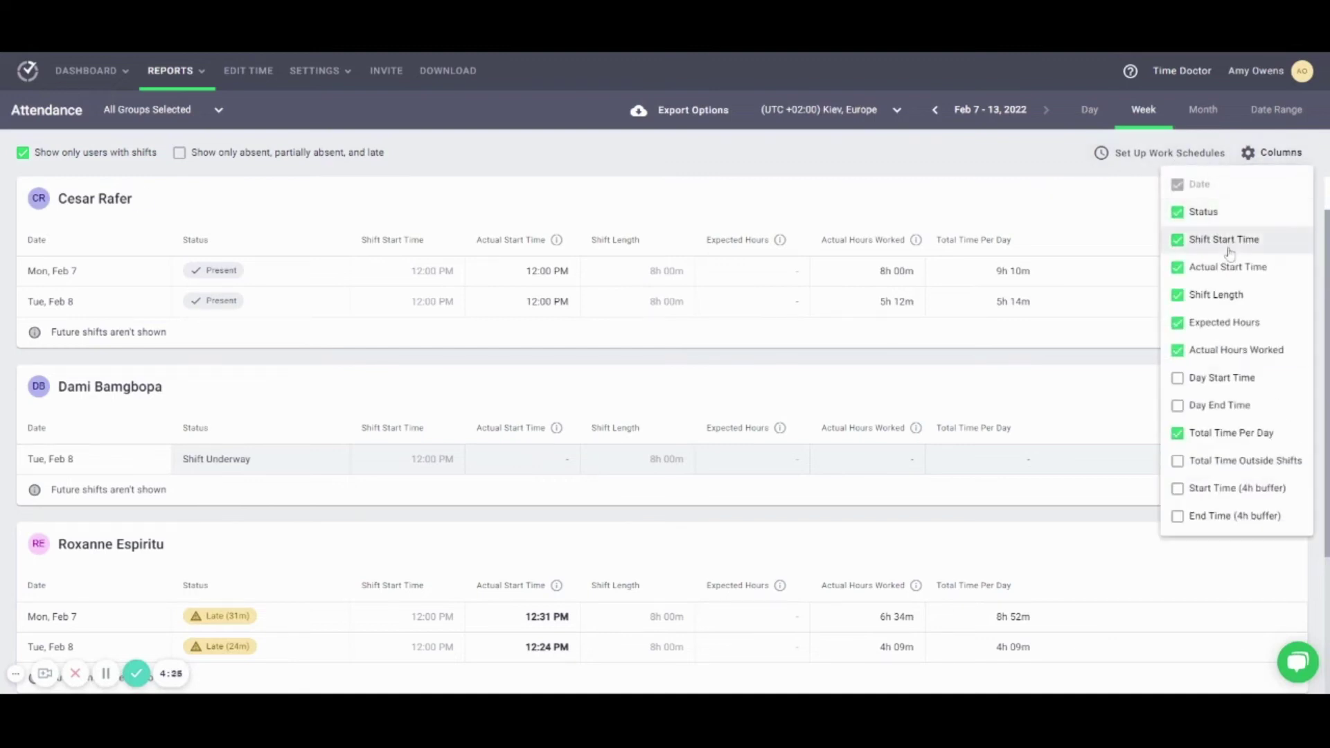